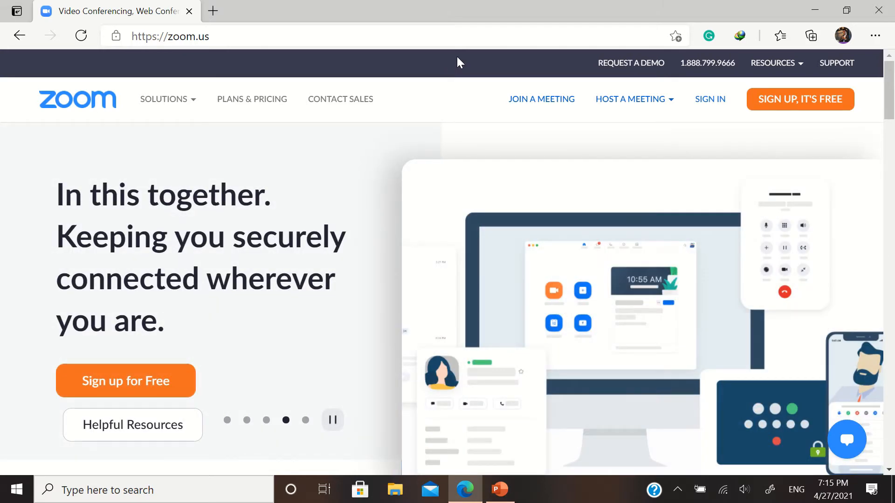
# Open the Download Center from Resources and scroll through the Zoom client downloads
pyautogui.click(799, 70)
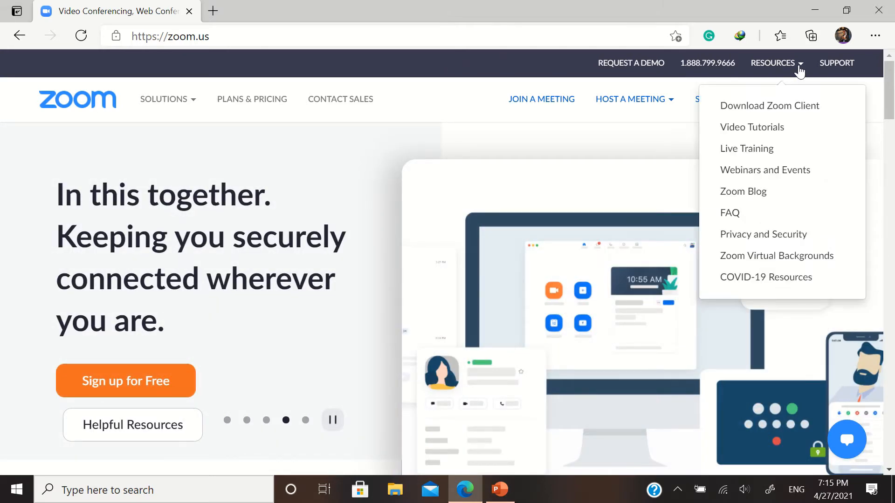
pyautogui.click(768, 108)
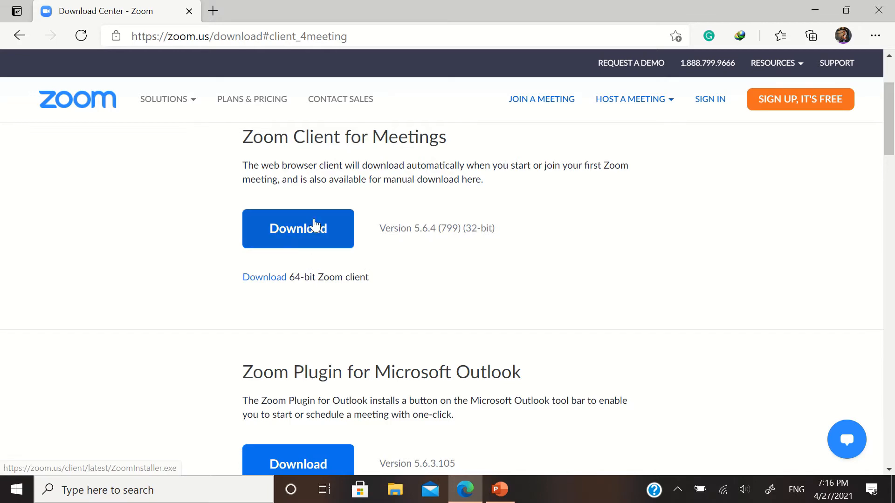
pyautogui.scroll(-5, 332, 240)
pyautogui.scroll(2, 335, 280)
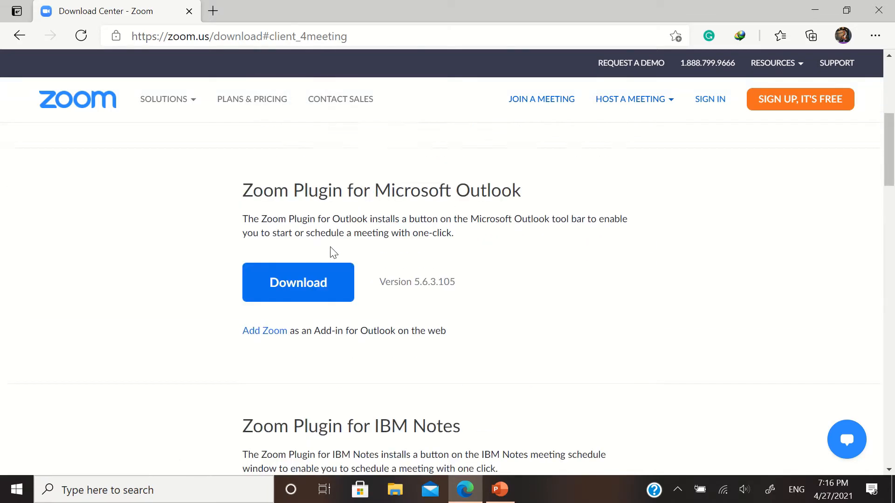
pyautogui.scroll(-3, 318, 328)
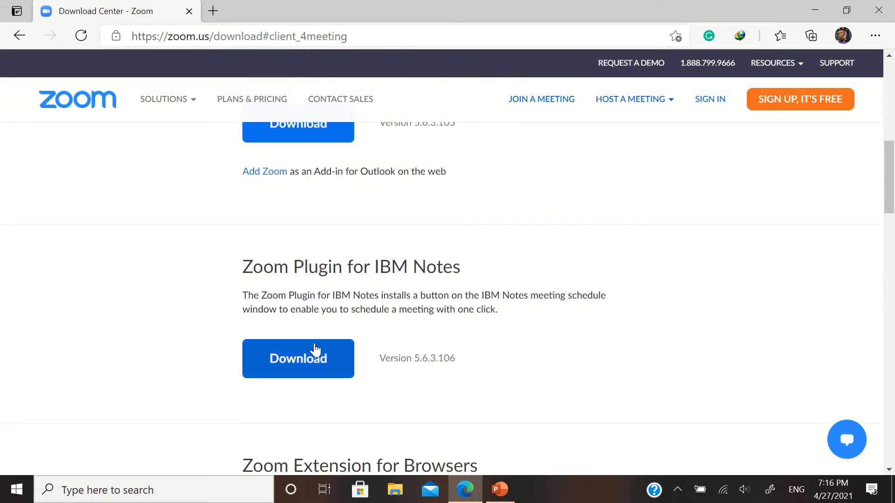
pyautogui.scroll(-7, 316, 326)
pyautogui.scroll(2, 314, 317)
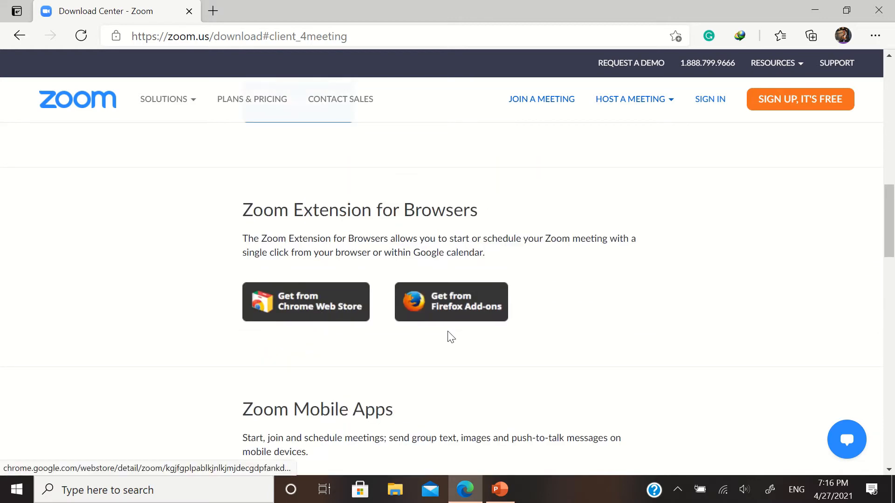
pyautogui.scroll(-3, 449, 336)
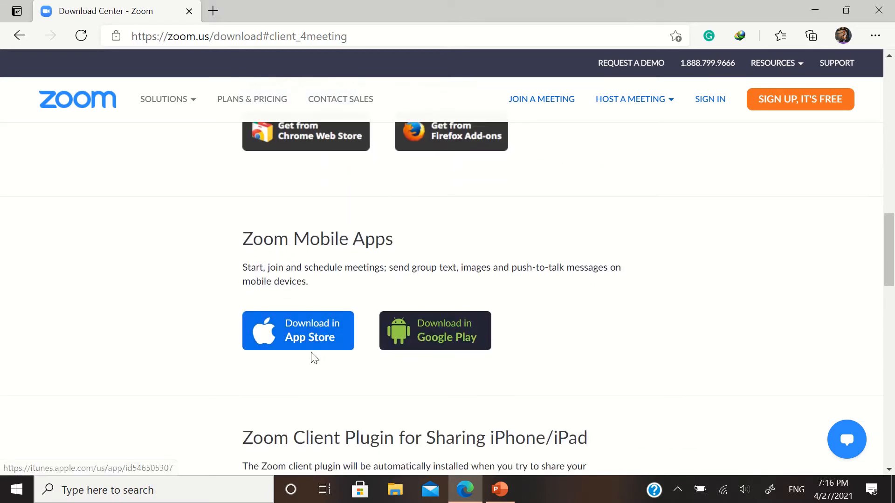
pyautogui.scroll(-2, 429, 345)
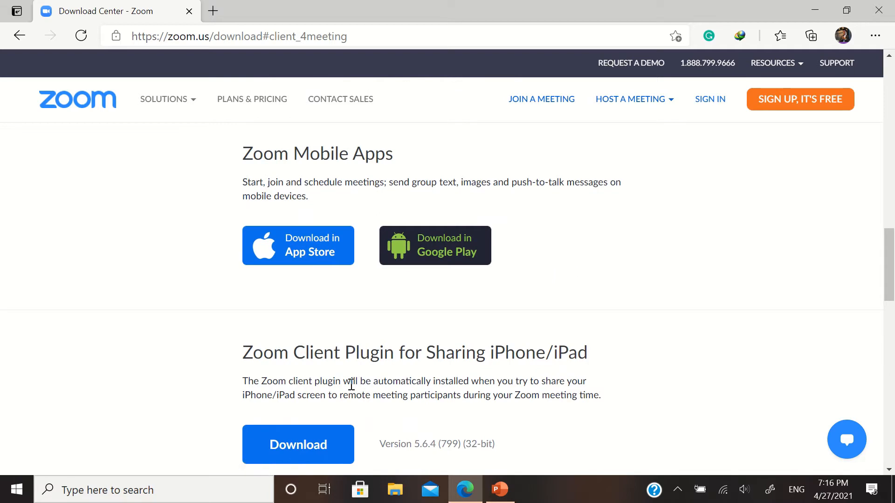
pyautogui.scroll(-6, 351, 384)
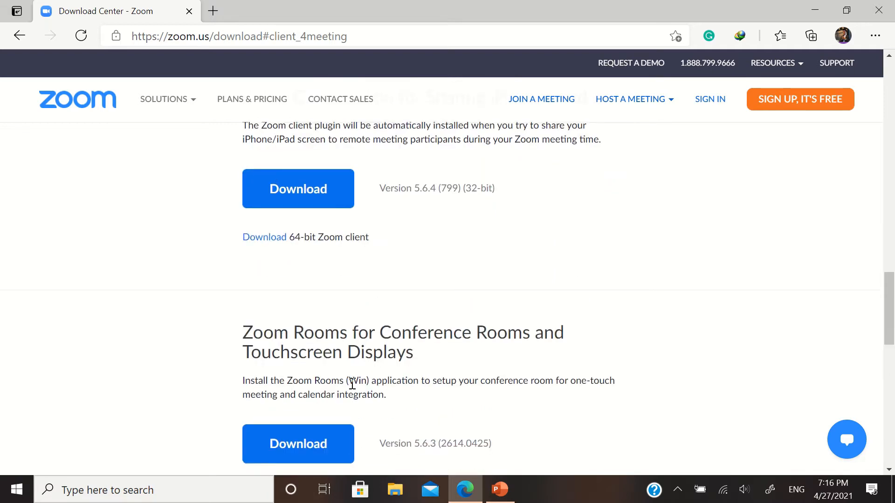
# Finish browsing the plugin and mobile app downloads, then go to the Sign In page
pyautogui.scroll(-4, 352, 385)
pyautogui.scroll(-2, 353, 384)
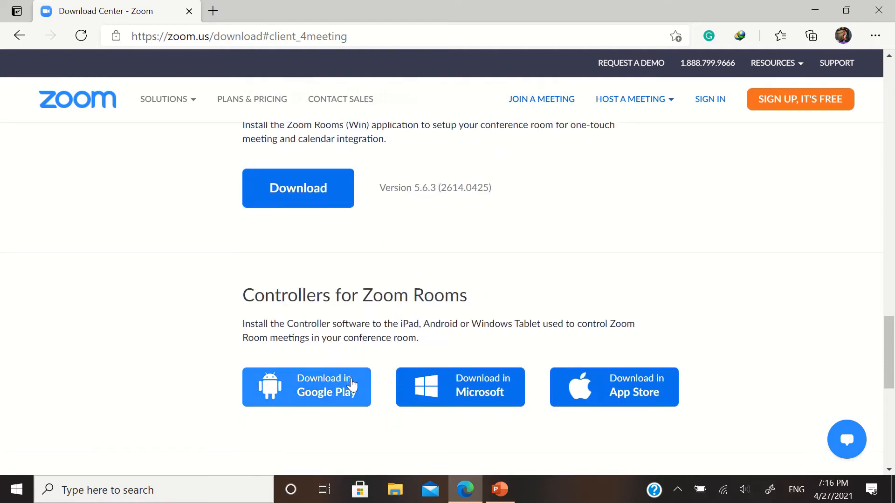
pyautogui.scroll(-8, 352, 384)
pyautogui.scroll(20, 349, 364)
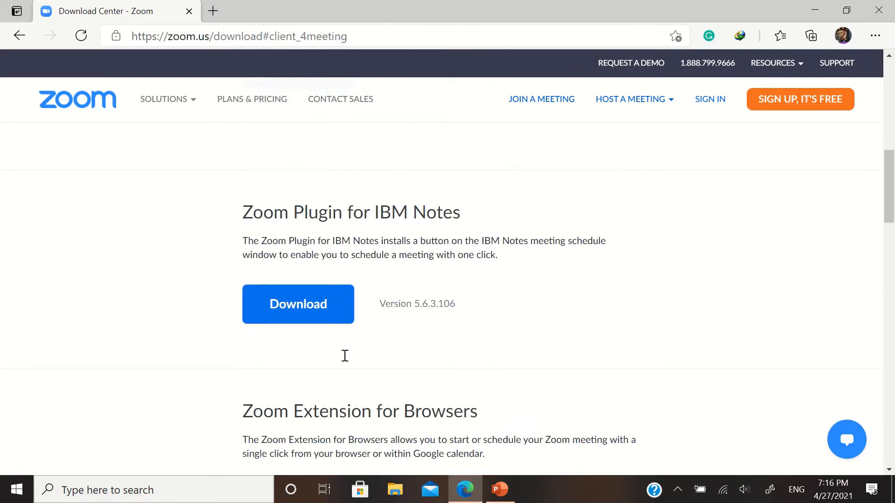
pyautogui.scroll(11, 345, 356)
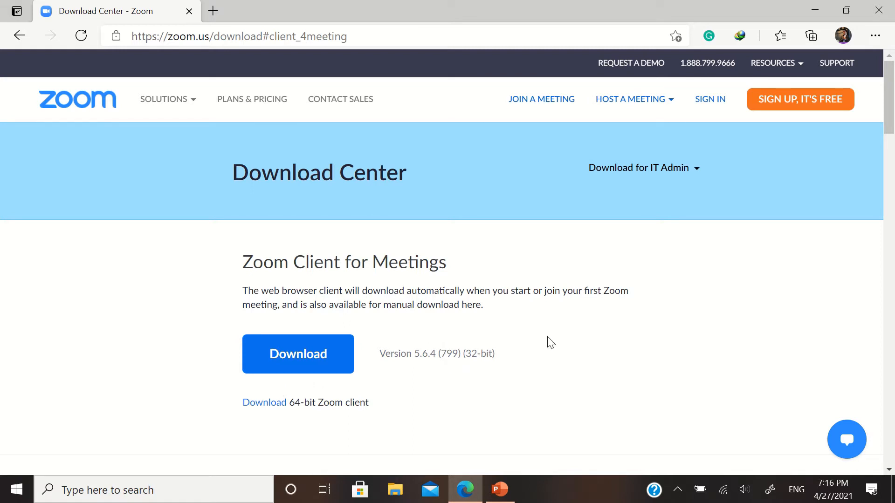
pyautogui.click(722, 108)
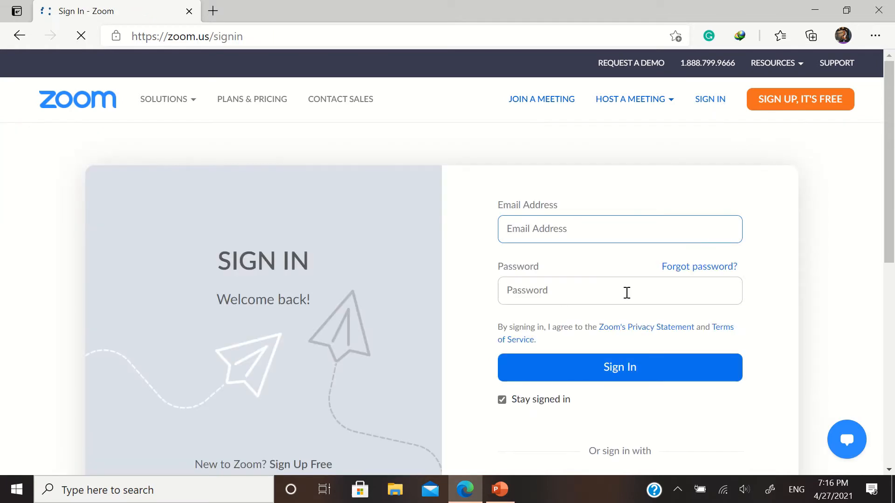
# Sign in with Google using the account's Gmail address and password
pyautogui.scroll(-4, 673, 329)
pyautogui.scroll(-1, 674, 329)
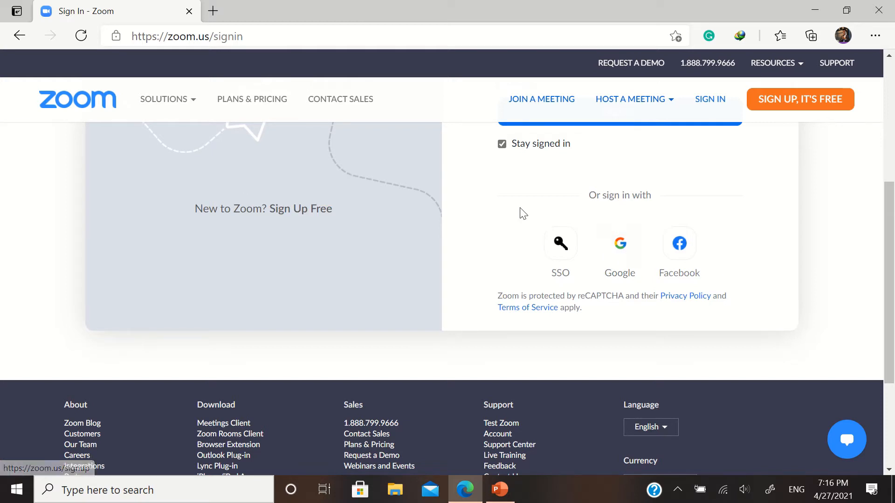
pyautogui.click(615, 251)
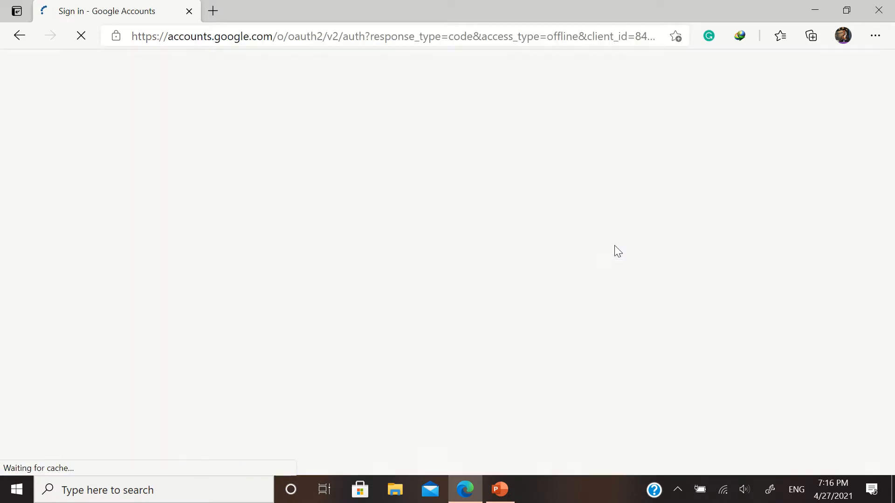
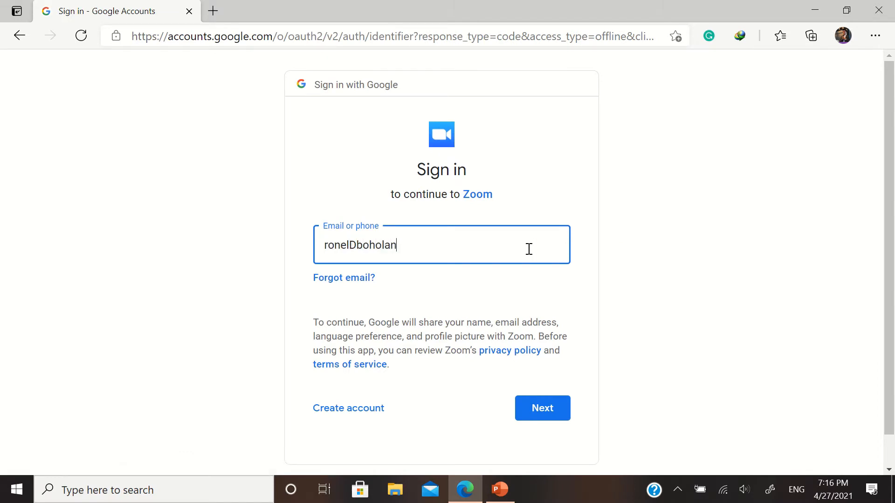
pyautogui.press('Return')
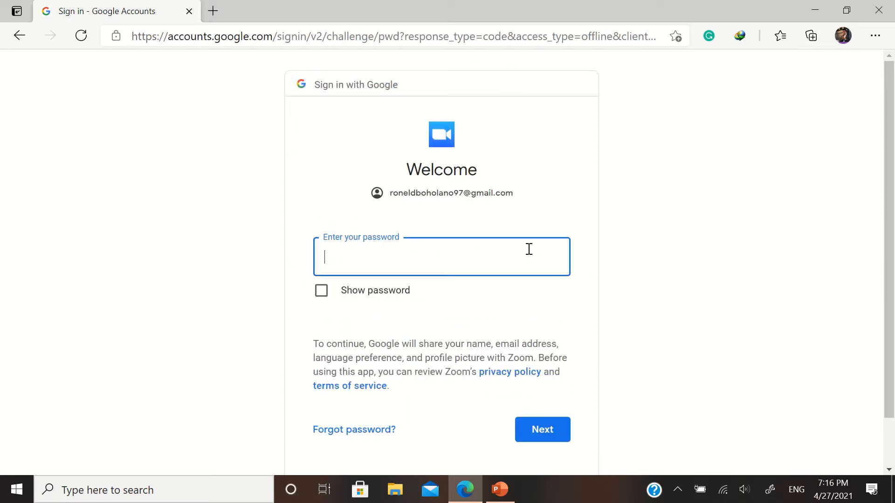
pyautogui.write('••••••••••••••')
pyautogui.press('Return')
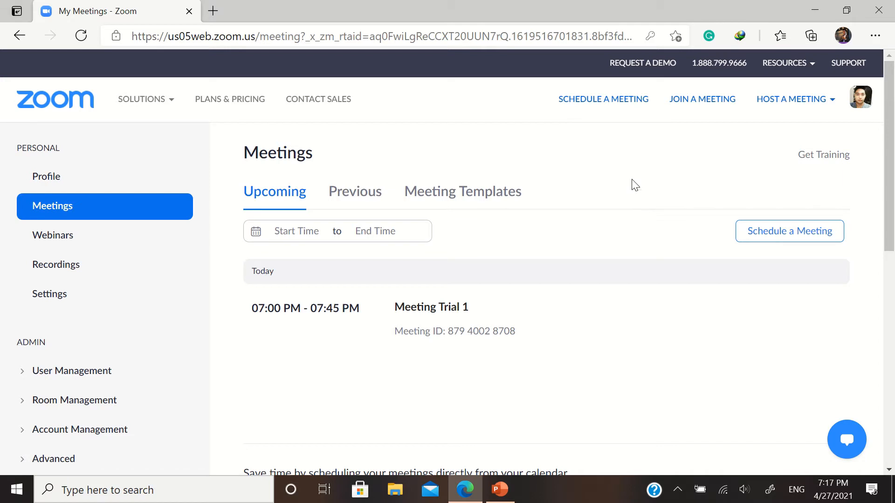
# Schedule a new meeting titled 'Meeting Trial 2', reuse it as the description, and start at 8:00 PM
pyautogui.click(599, 107)
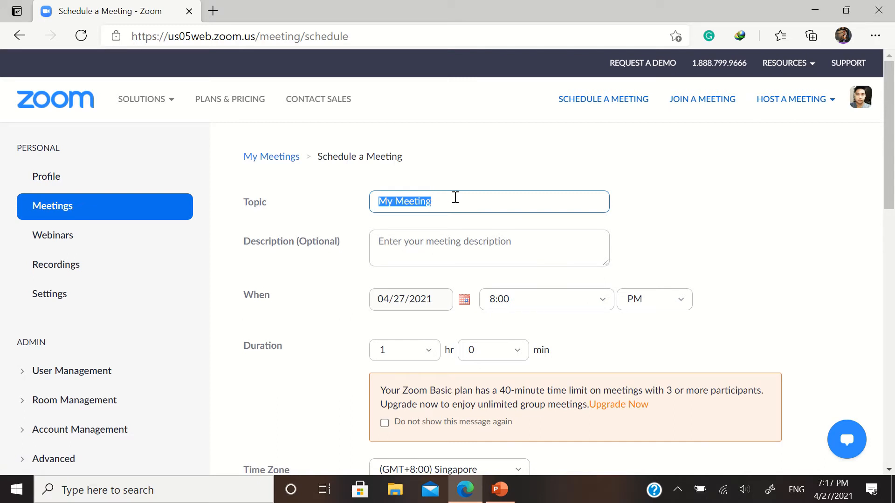
pyautogui.write('Meeting Trial 2')
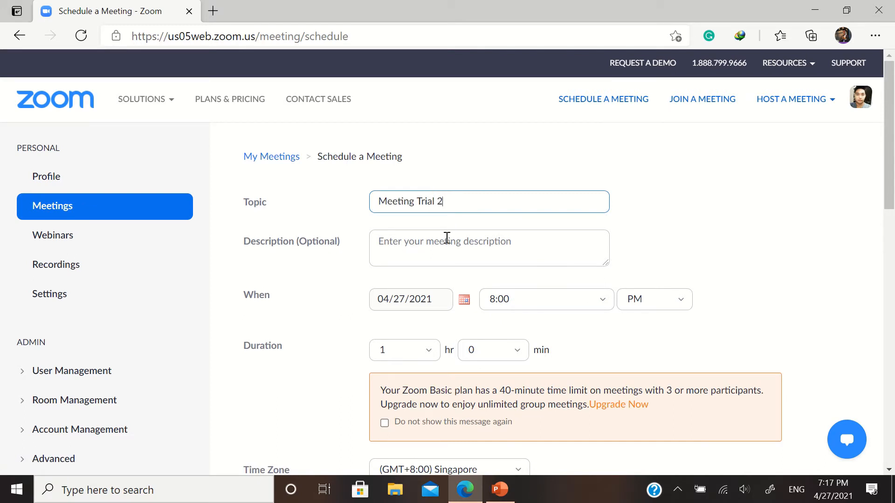
pyautogui.click(446, 239)
pyautogui.moveTo(460, 200); pyautogui.dragTo(363, 197)
pyautogui.hotkey('ctrl', 'c')
pyautogui.click(416, 253)
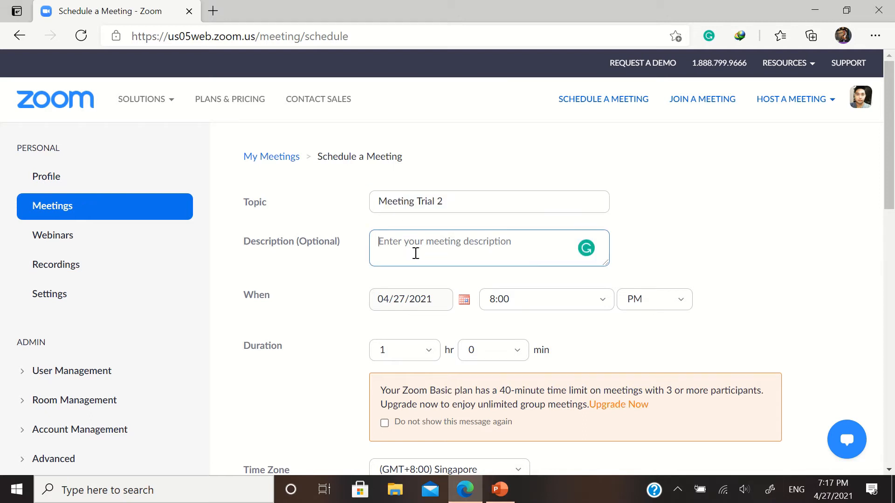
pyautogui.hotkey('ctrl', 'v')
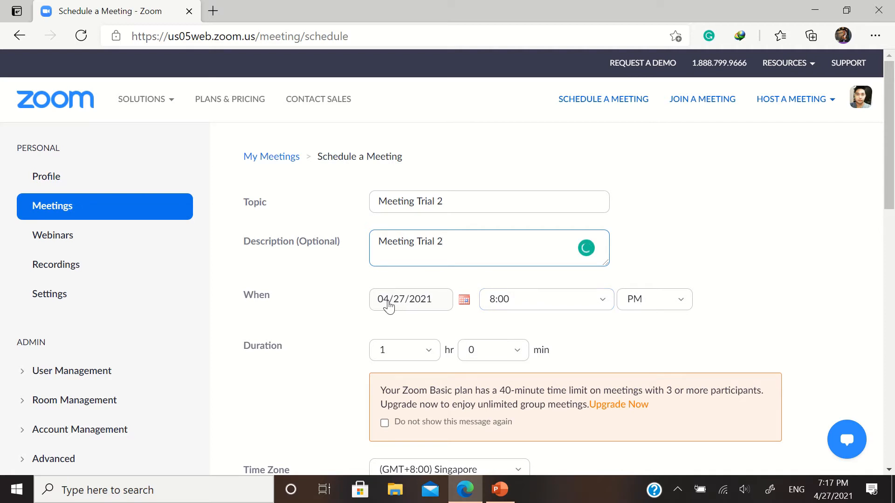
pyautogui.click(530, 301)
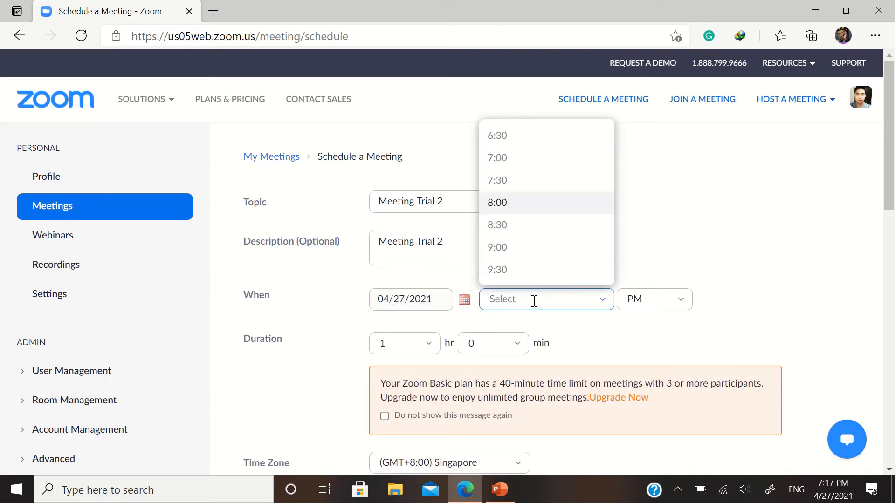
pyautogui.click(509, 205)
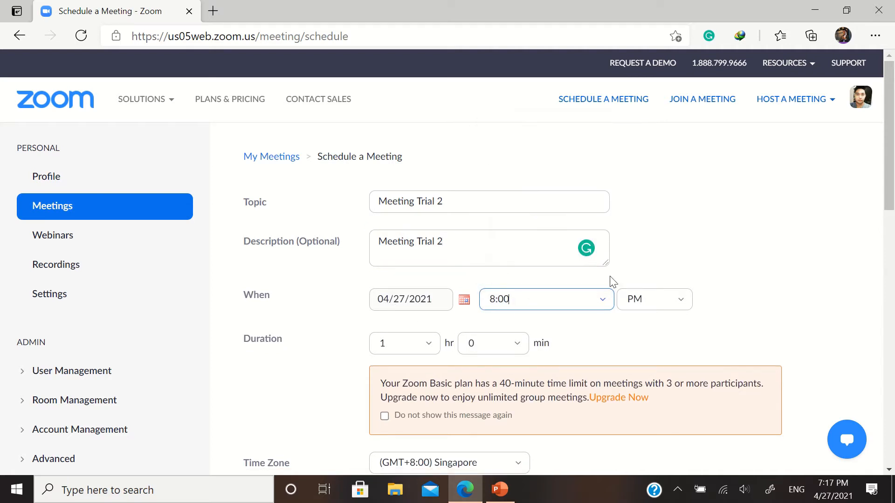
pyautogui.scroll(-3, 632, 280)
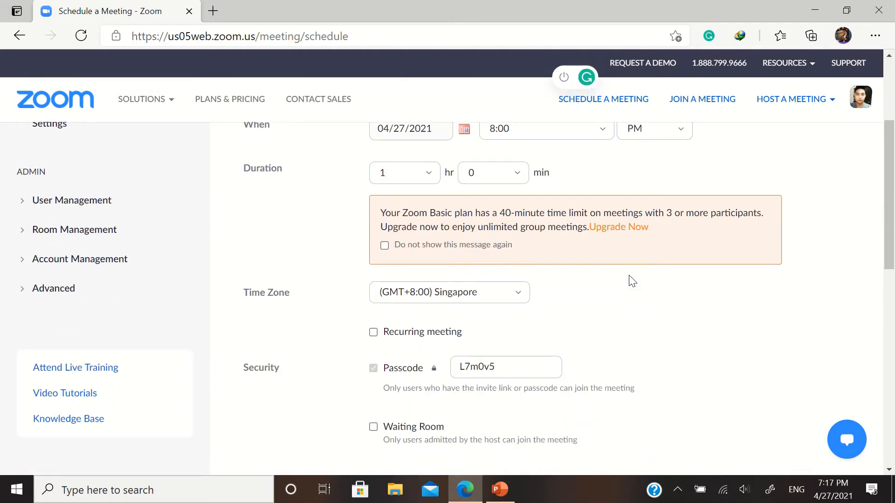
# Open Plans & Pricing in a new tab and compare the Basic, Pro and Business plans
pyautogui.rightClick(230, 103)
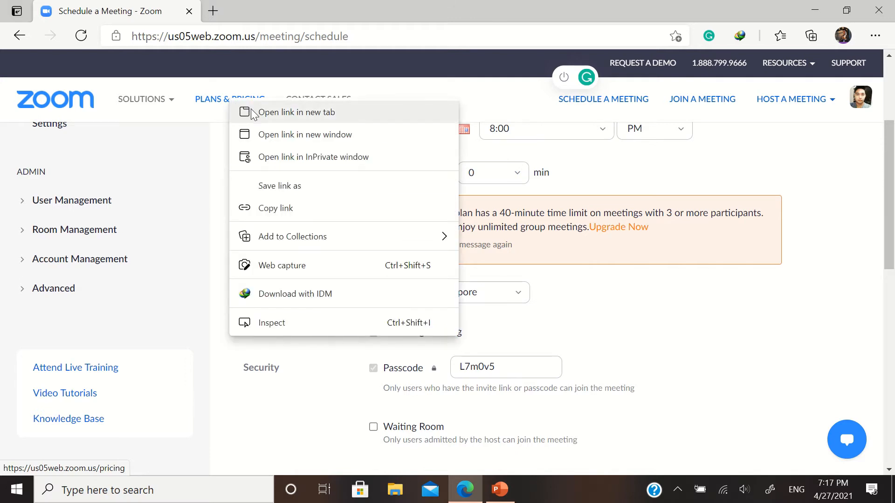
pyautogui.click(238, 112)
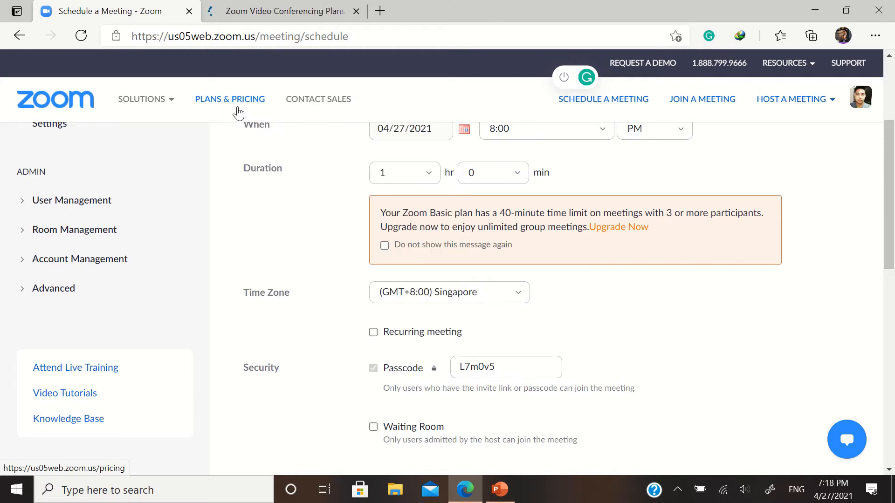
pyautogui.click(286, 12)
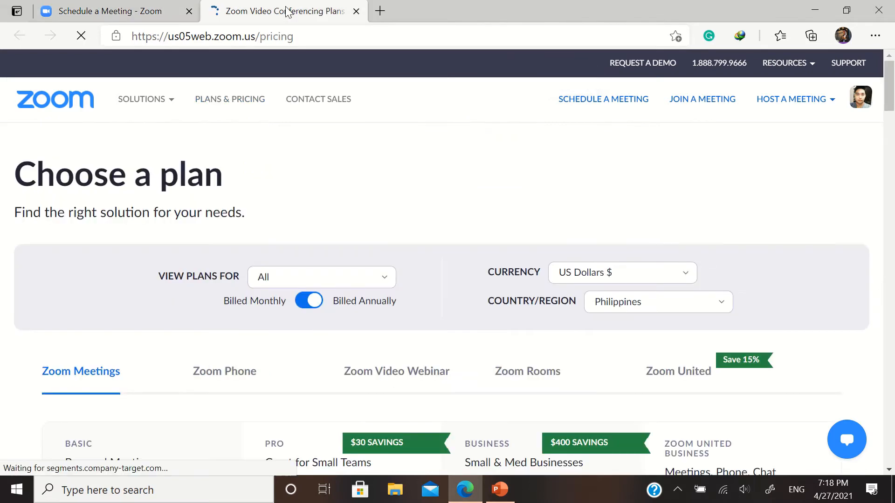
pyautogui.scroll(-6, 282, 234)
pyautogui.scroll(1, 160, 206)
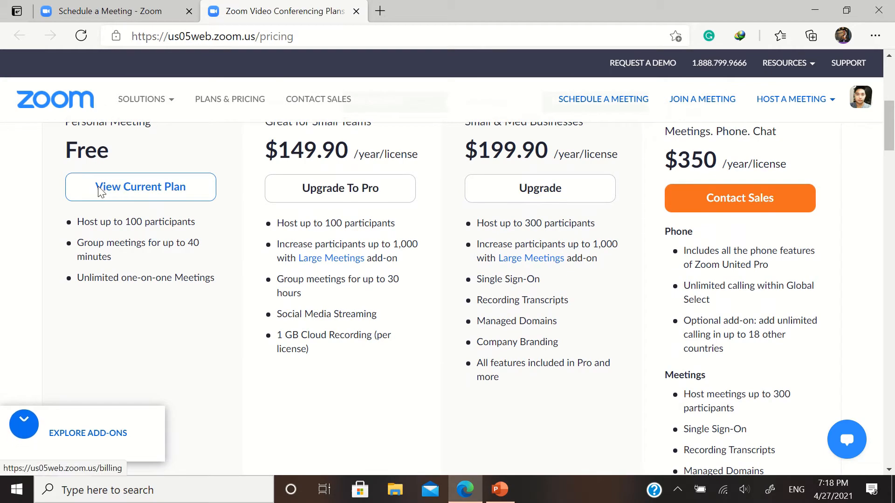
pyautogui.scroll(2, 102, 194)
pyautogui.scroll(-4, 100, 192)
pyautogui.scroll(2, 104, 175)
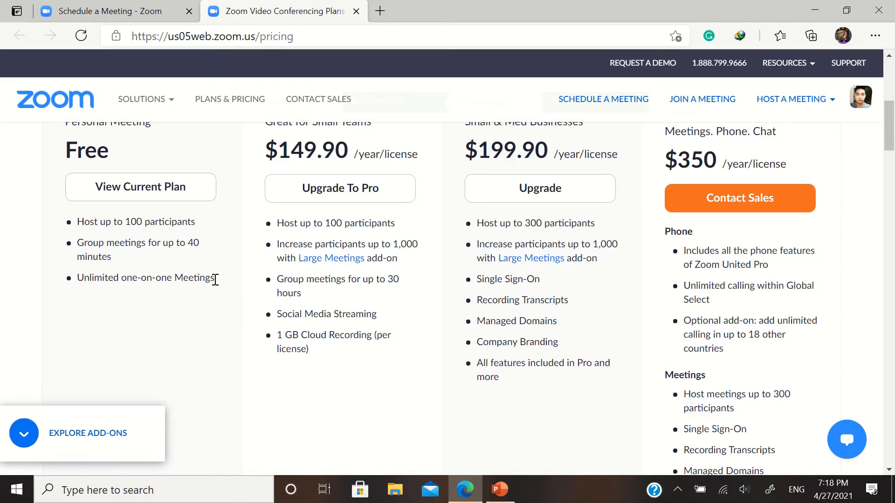
pyautogui.scroll(2, 226, 286)
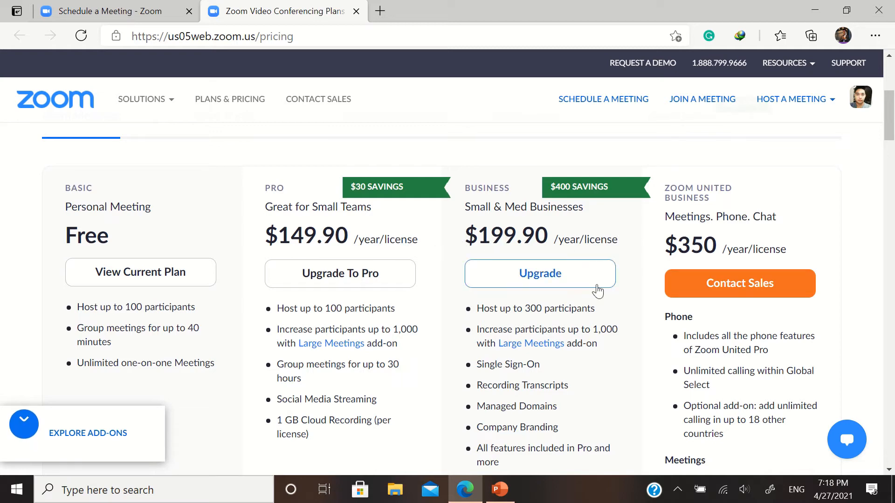
pyautogui.scroll(-3, 526, 290)
pyautogui.scroll(2, 525, 290)
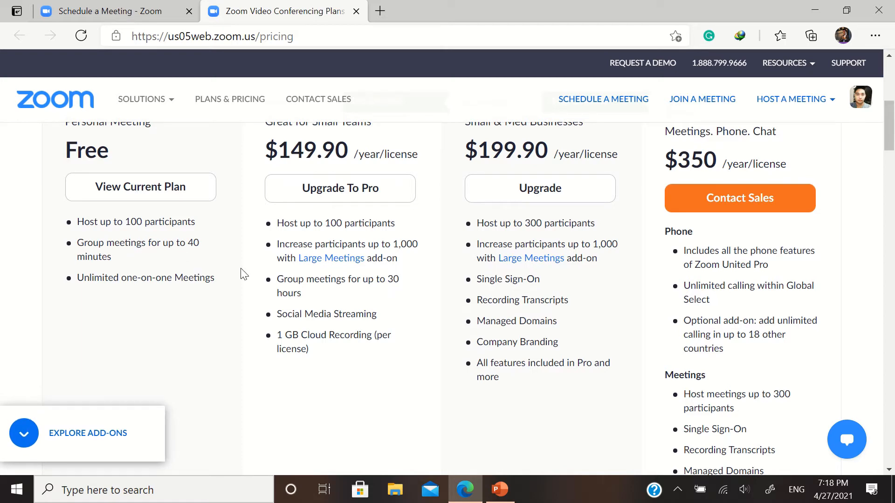
pyautogui.scroll(2, 310, 275)
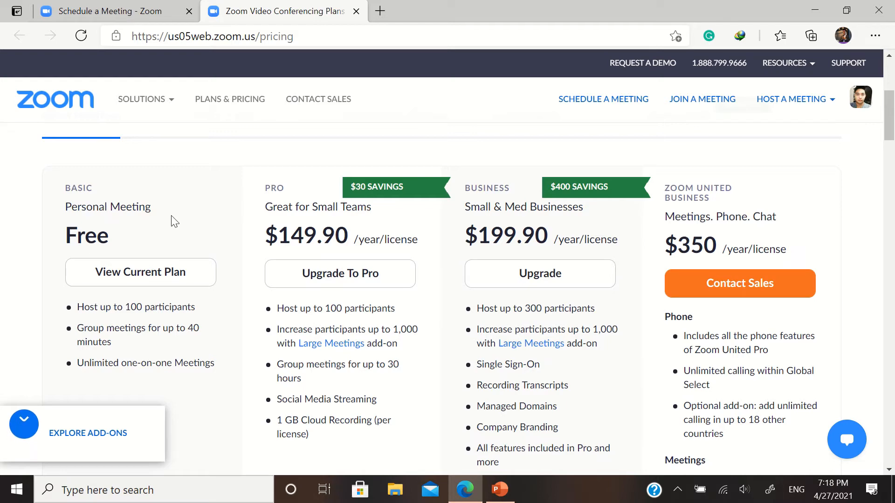
# Back on the scheduling form, set the meeting duration to 0 hr 45 min
pyautogui.click(114, 14)
pyautogui.scroll(2, 483, 252)
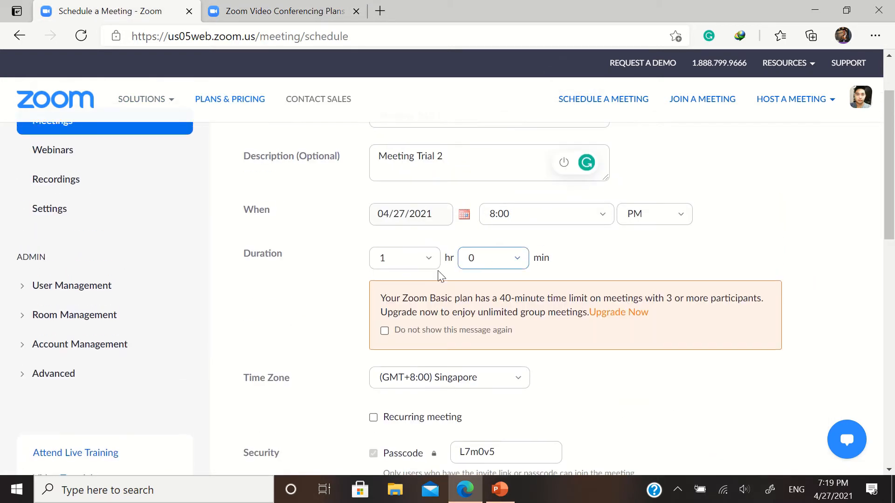
pyautogui.click(429, 262)
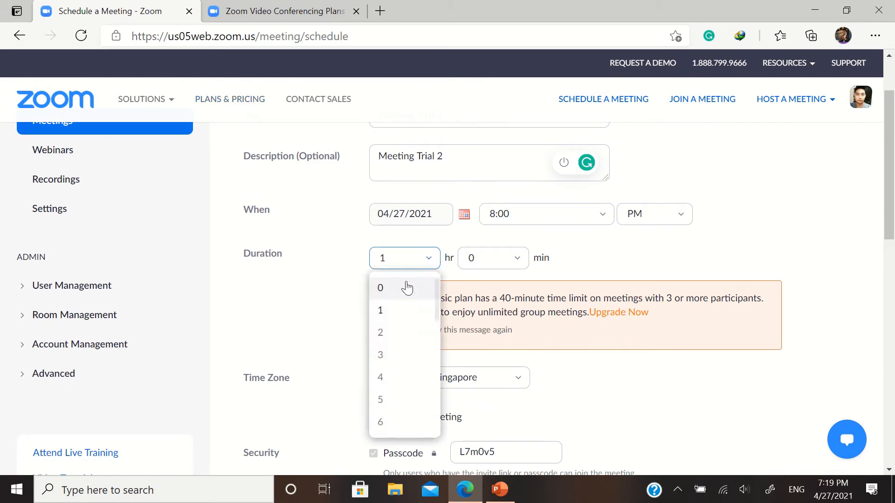
pyautogui.click(401, 290)
pyautogui.click(482, 264)
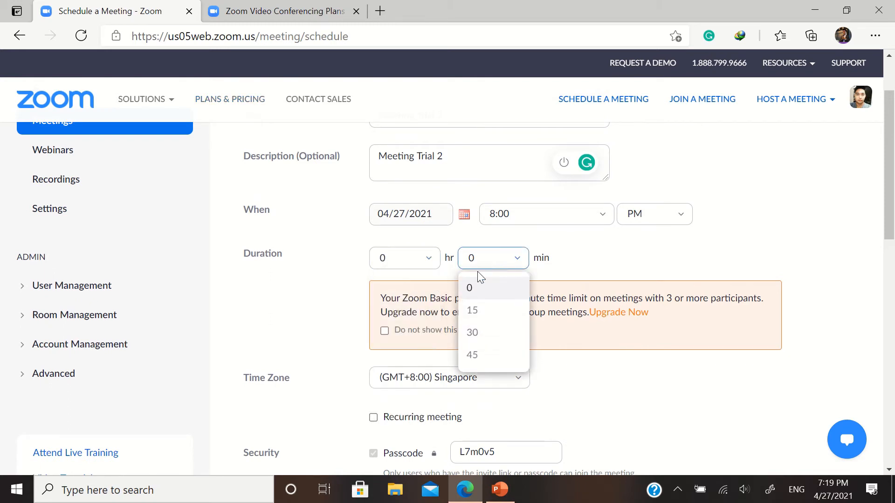
pyautogui.click(478, 361)
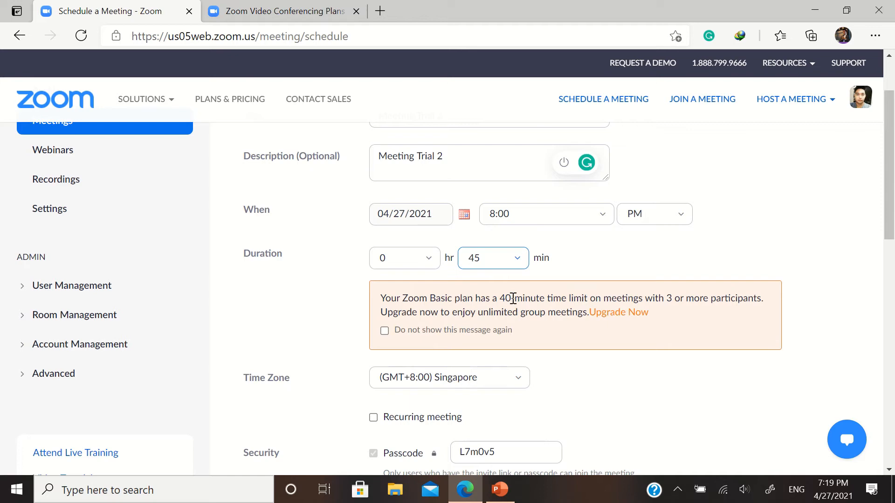
# Select the passcode value and turn on the Waiting Room
pyautogui.scroll(-2, 466, 332)
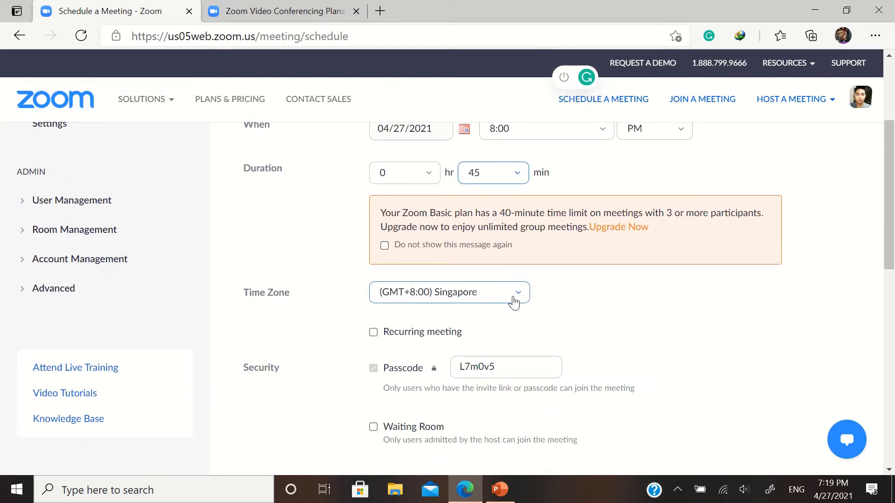
pyautogui.scroll(-3, 424, 343)
pyautogui.scroll(1, 416, 334)
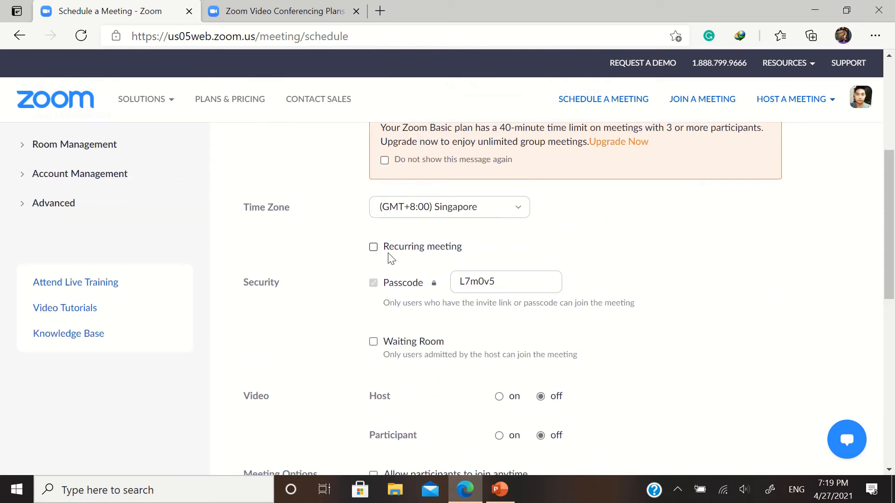
pyautogui.click(522, 278)
pyautogui.moveTo(521, 278); pyautogui.dragTo(447, 276)
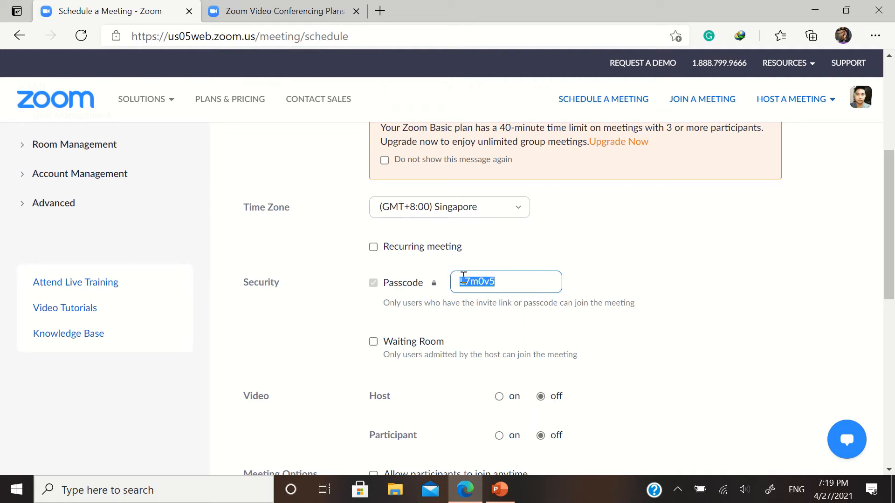
pyautogui.click(374, 343)
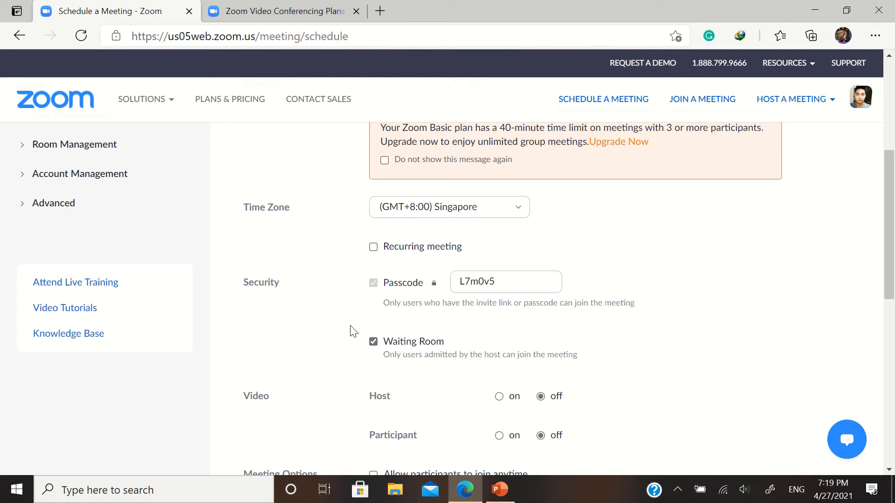
pyautogui.scroll(-2, 529, 313)
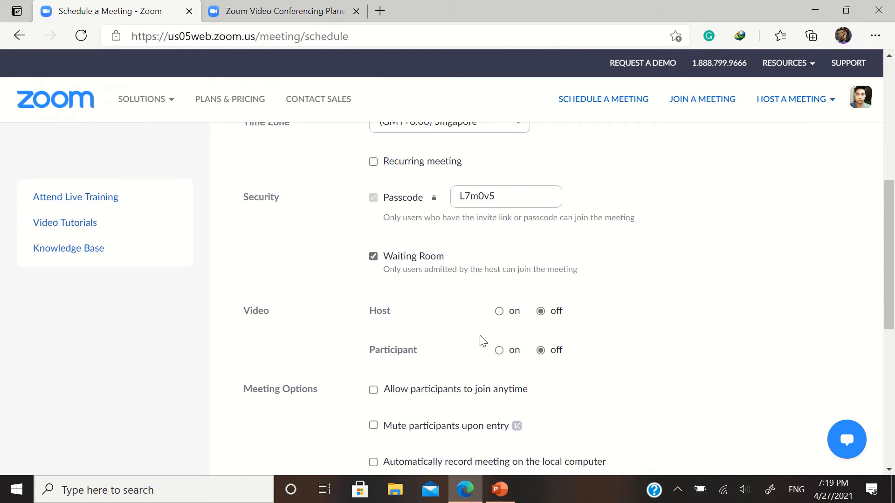
# Turn host video and participant video on
pyautogui.click(499, 311)
pyautogui.click(539, 312)
pyautogui.click(499, 311)
pyautogui.click(541, 311)
pyautogui.click(500, 311)
pyautogui.click(499, 351)
# Enable join anytime, mute upon entry, and automatic local recording
pyautogui.scroll(-3, 393, 340)
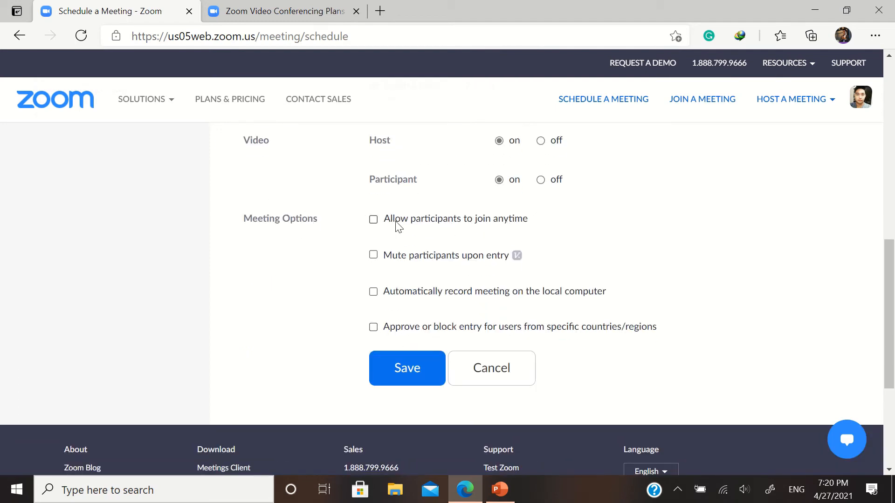
pyautogui.click(374, 220)
pyautogui.click(373, 255)
pyautogui.click(374, 293)
# In the country/region entry restriction, try blocking users from Singapore and Italy
pyautogui.click(373, 327)
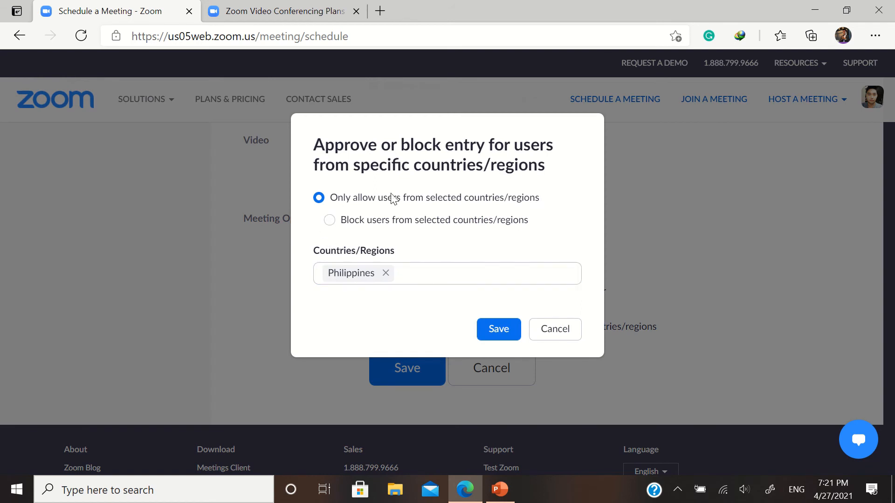
pyautogui.click(411, 279)
pyautogui.click(330, 221)
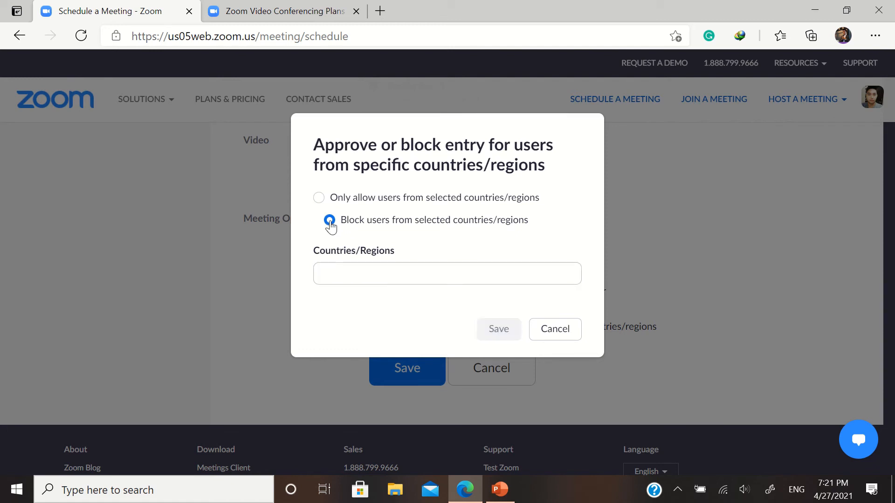
pyautogui.click(334, 271)
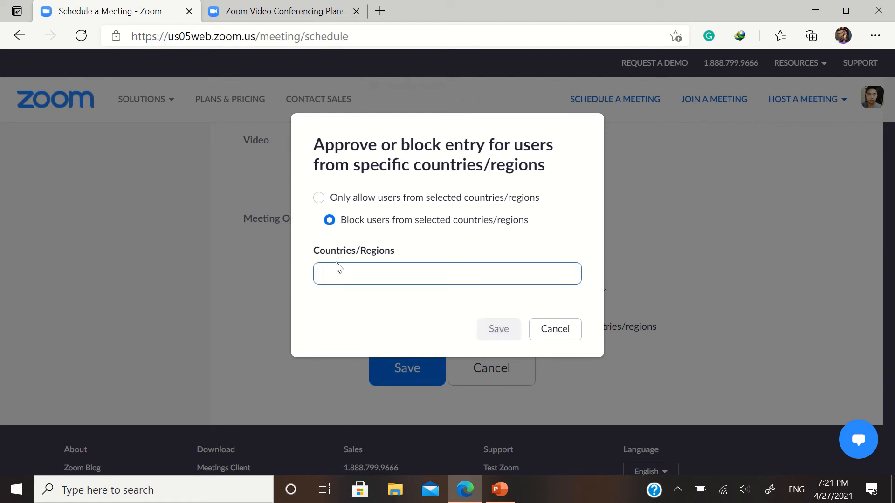
pyautogui.write('singapore')
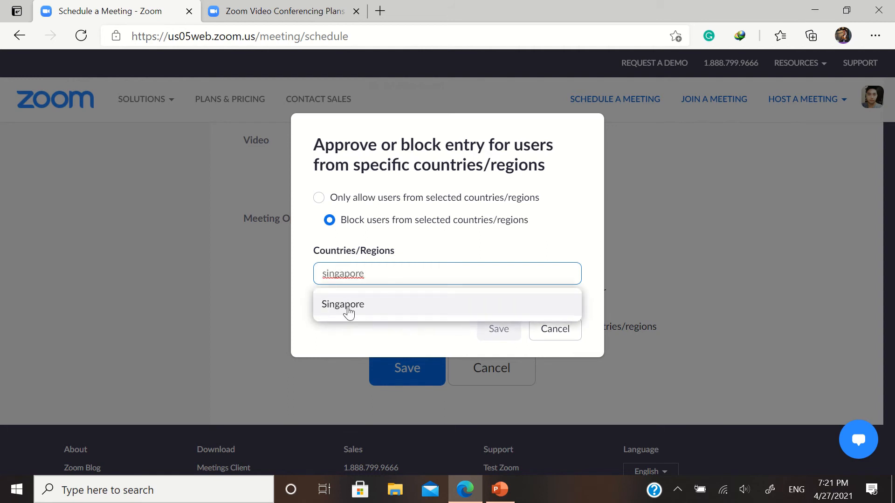
pyautogui.press('BackSpace')
pyautogui.press('BackSpace')
pyautogui.press('BackSpace')
pyautogui.press('BackSpace')
pyautogui.press('BackSpace')
pyautogui.press('BackSpace')
pyautogui.press('BackSpace')
pyautogui.press('BackSpace')
pyautogui.press('BackSpace')
pyautogui.write('italy')
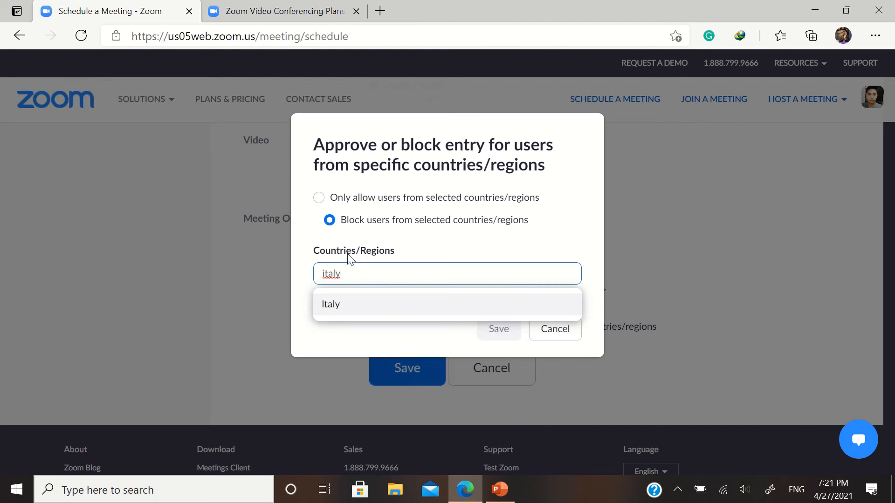
# Discard the country restriction and save the scheduled meeting
pyautogui.click(323, 203)
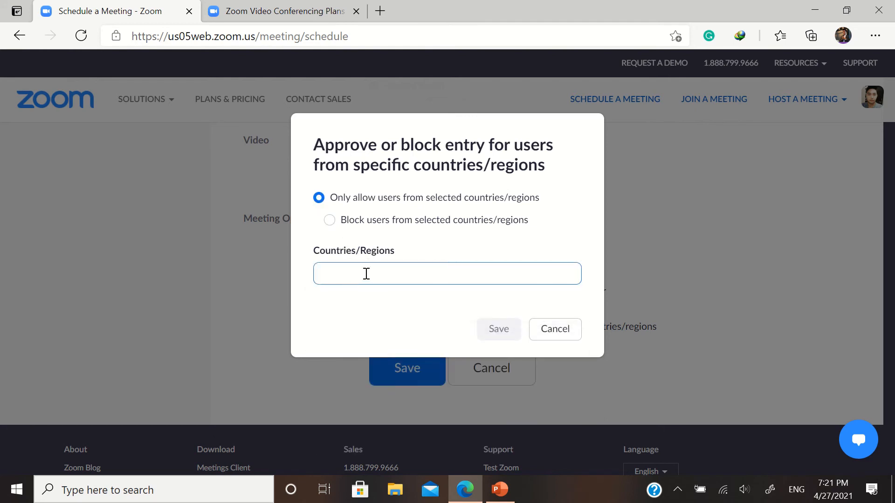
pyautogui.click(558, 338)
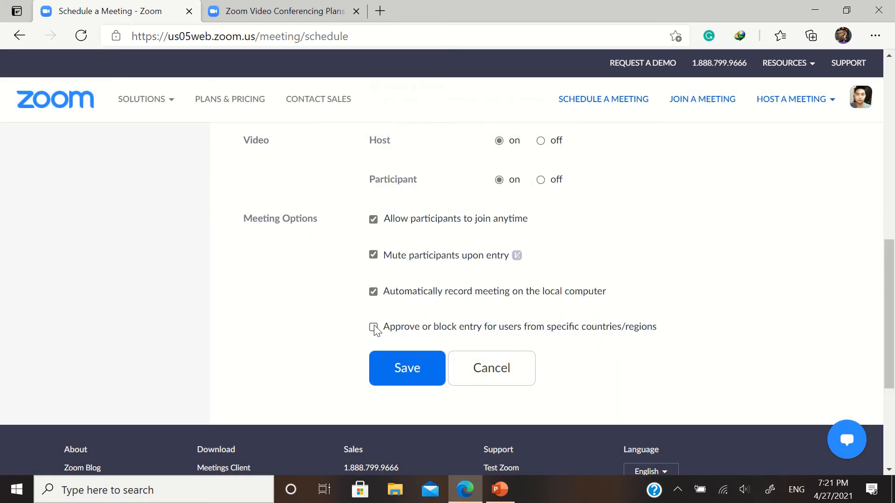
pyautogui.click(399, 373)
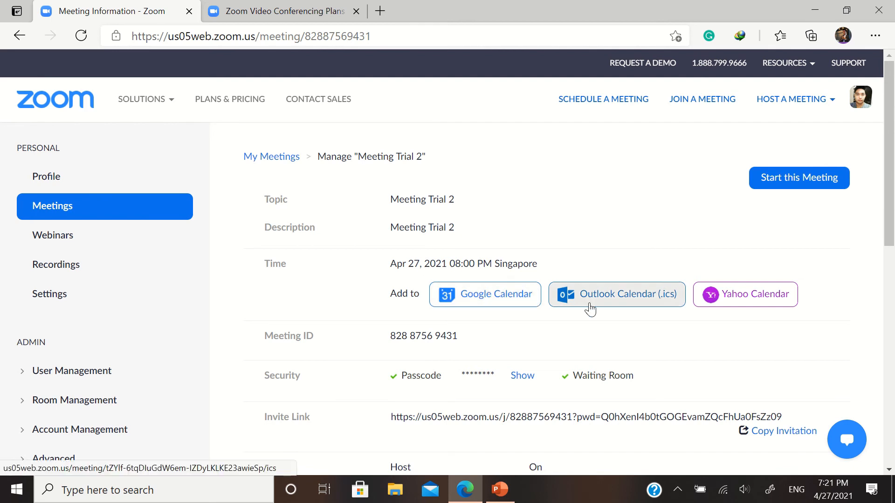
# Copy the Meeting Trial 2 invitation and close the invitation window
pyautogui.scroll(-5, 667, 310)
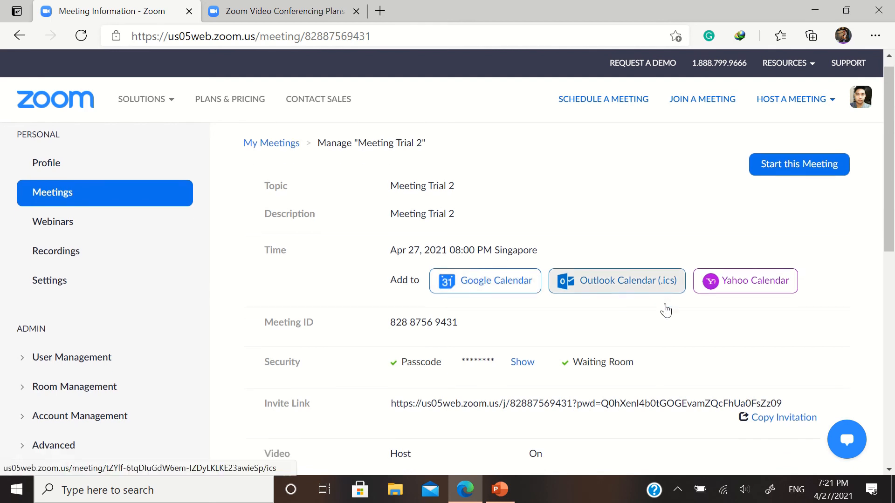
pyautogui.scroll(2, 667, 307)
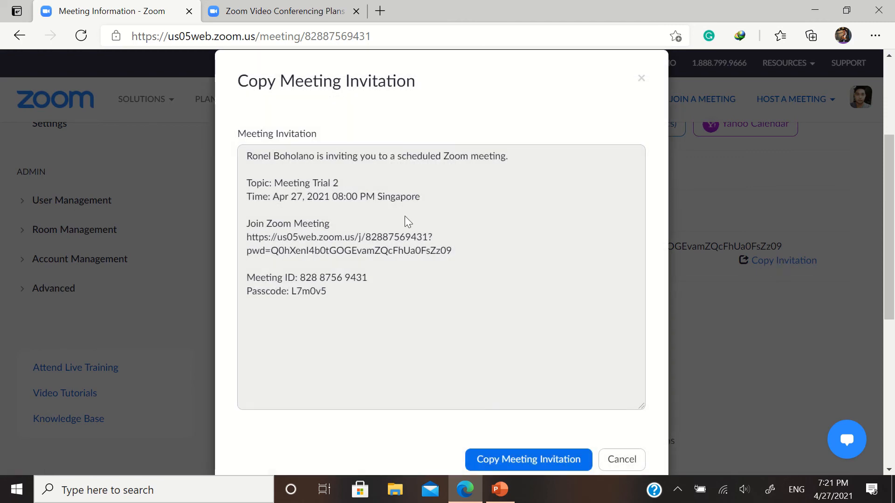
pyautogui.scroll(-2, 354, 270)
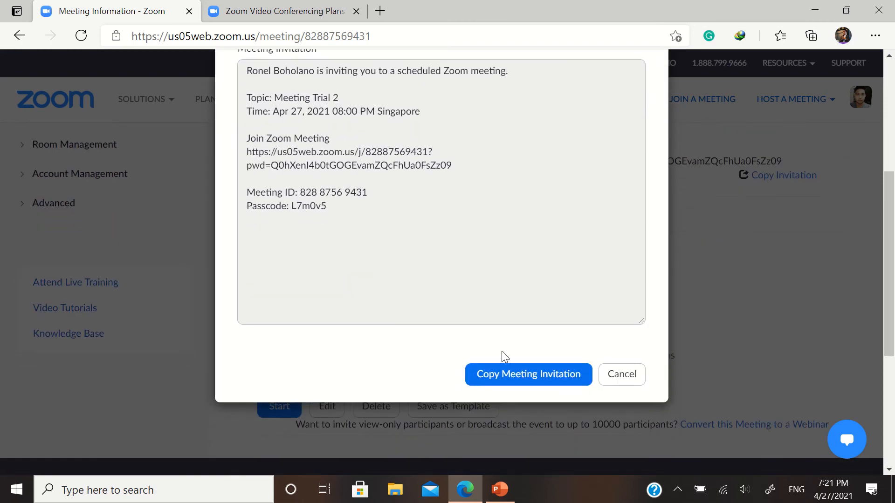
pyautogui.click(512, 375)
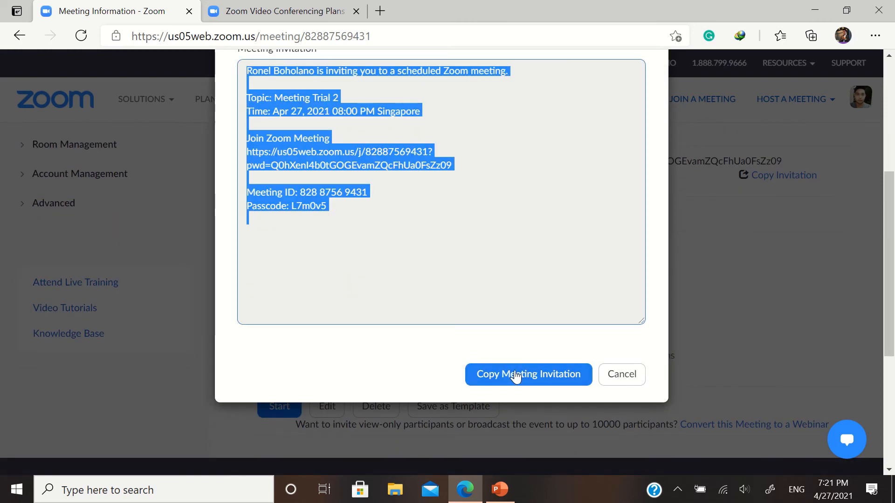
pyautogui.click(618, 385)
pyautogui.scroll(4, 595, 343)
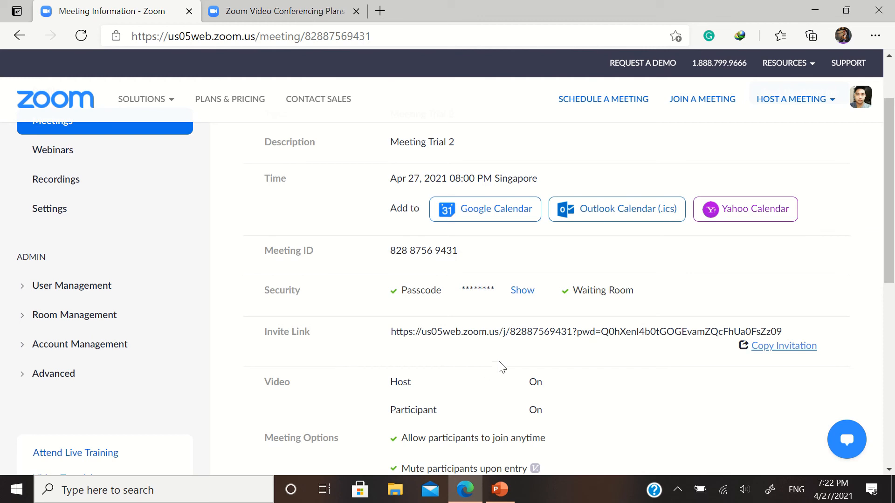
pyautogui.scroll(-3, 589, 352)
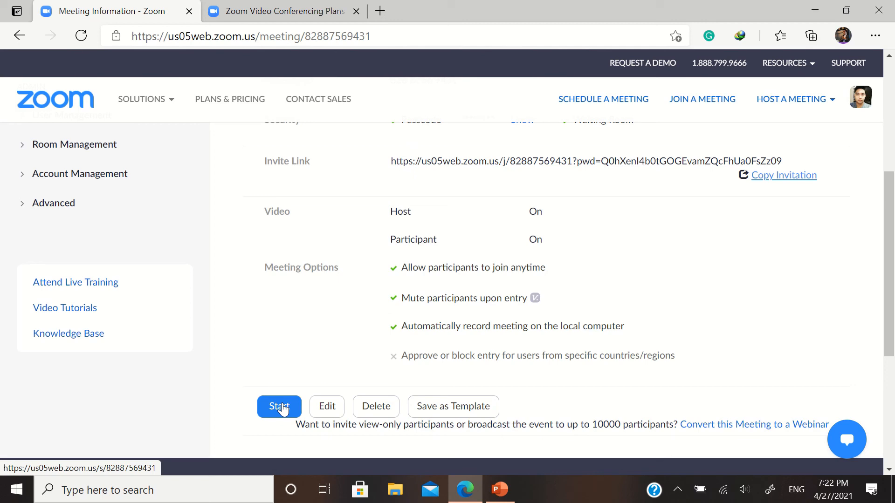
pyautogui.scroll(4, 359, 362)
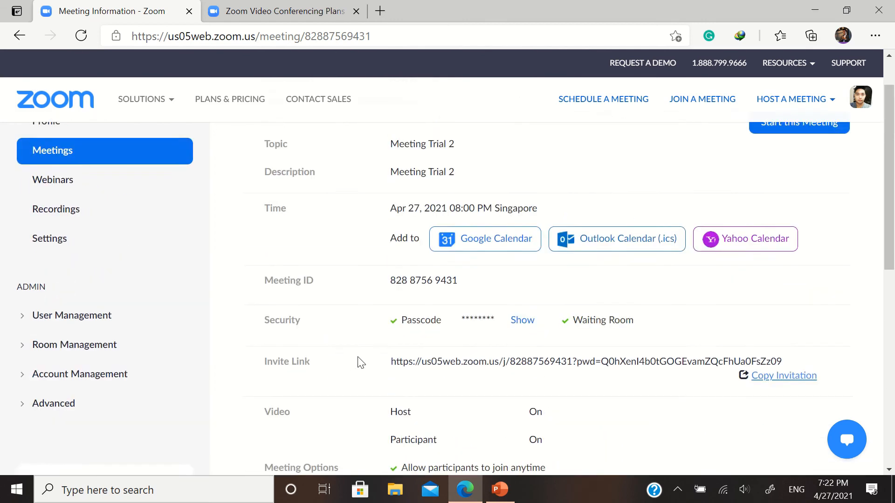
pyautogui.scroll(-1, 360, 362)
pyautogui.scroll(-2, 359, 362)
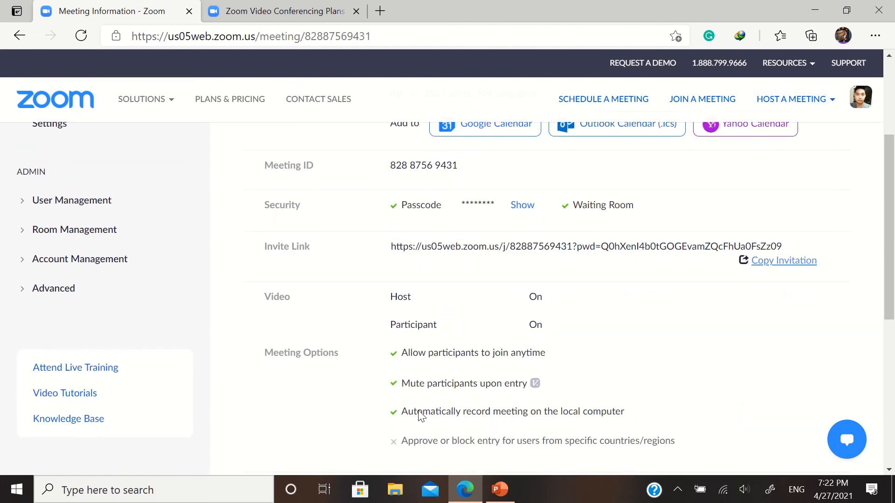
pyautogui.scroll(3, 408, 387)
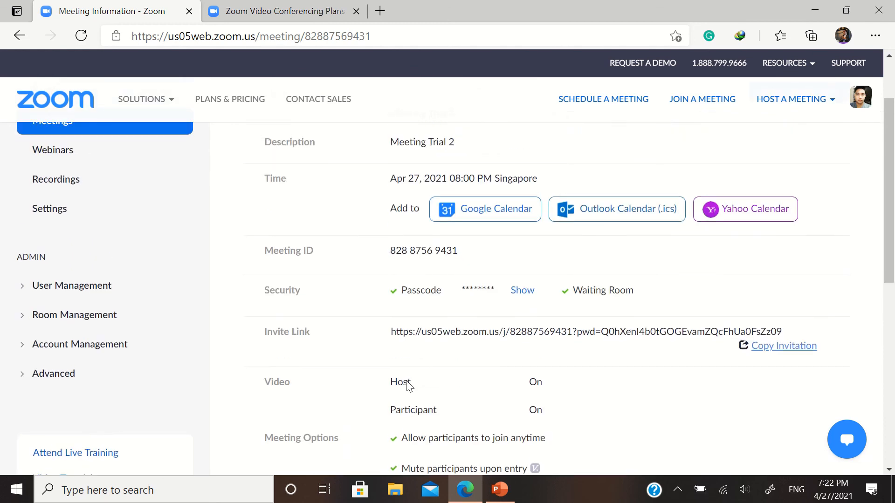
pyautogui.scroll(-6, 408, 387)
pyautogui.scroll(3, 408, 387)
pyautogui.scroll(2, 408, 387)
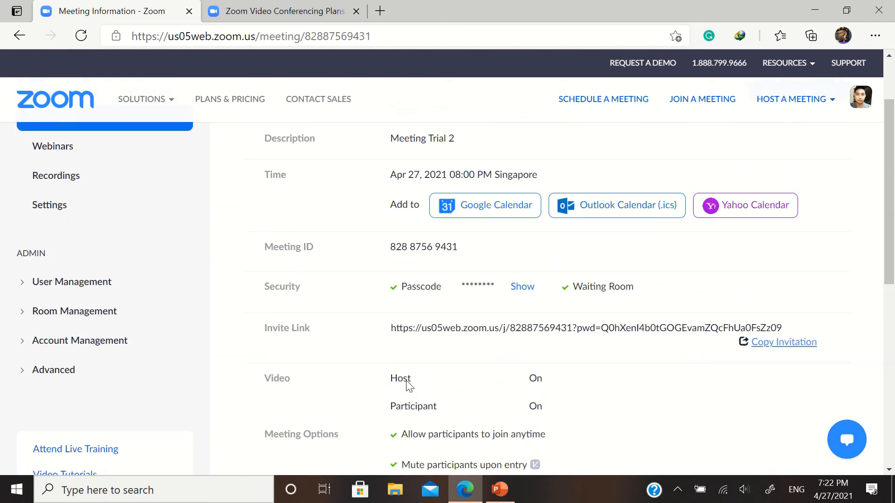
pyautogui.scroll(2, 409, 387)
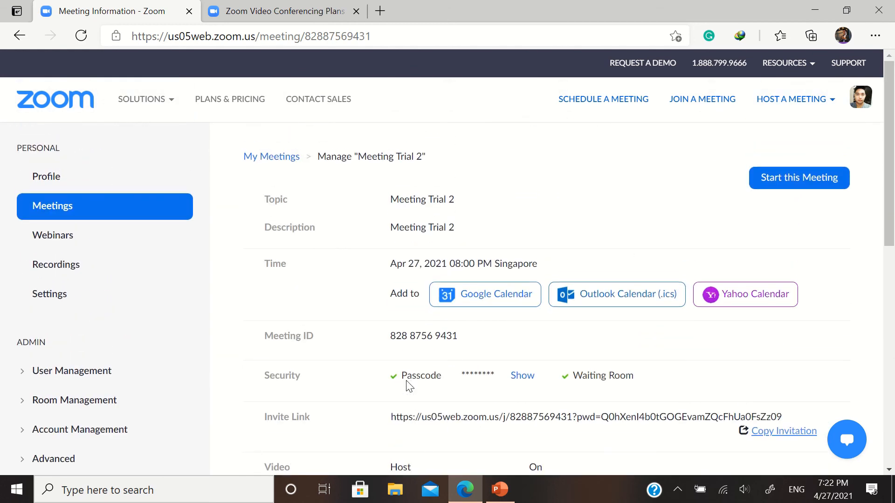